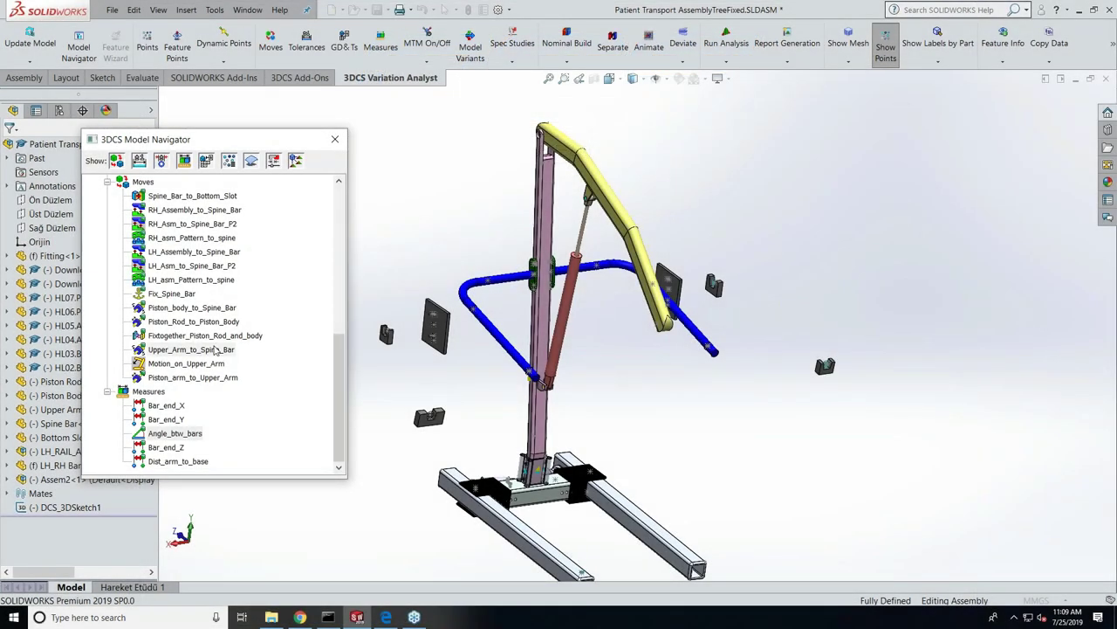
Scroll the 3DCS Model Navigator up to LH_RAIL_ASM-1's parts LH_TOOL-1, PLATE-1 and BAR-1.
scroll(219, 350, "up", 6)
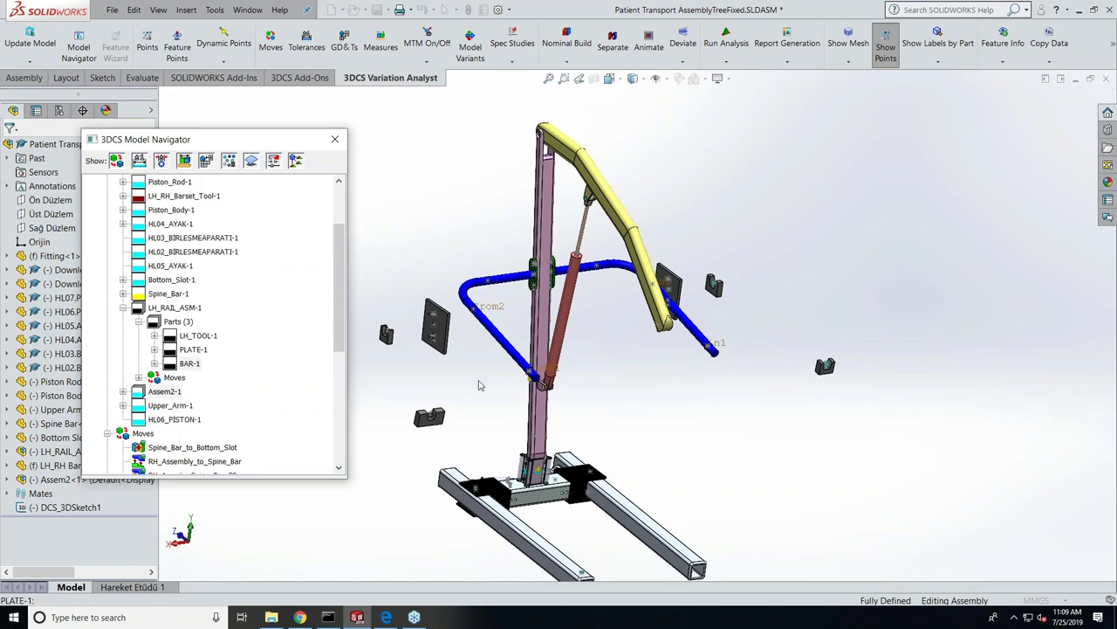
Separate the assembly and expand PLATE-1 to list its points LH_Pt1–LH_Pt6 and GD&Ts.
left_click(620, 52)
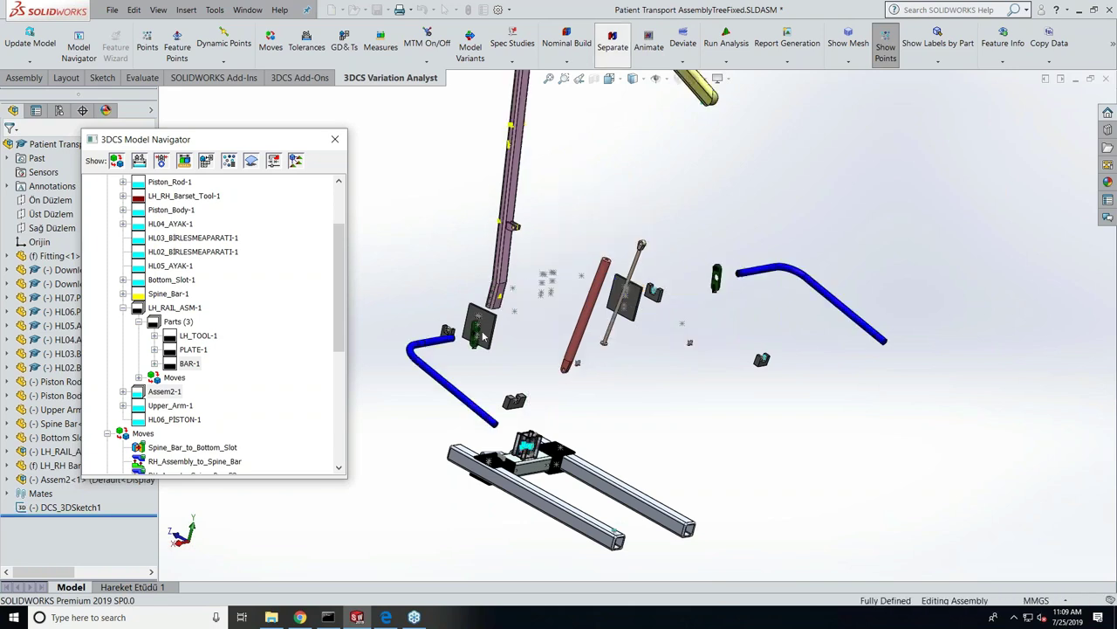
scroll(562, 308, "down", 5)
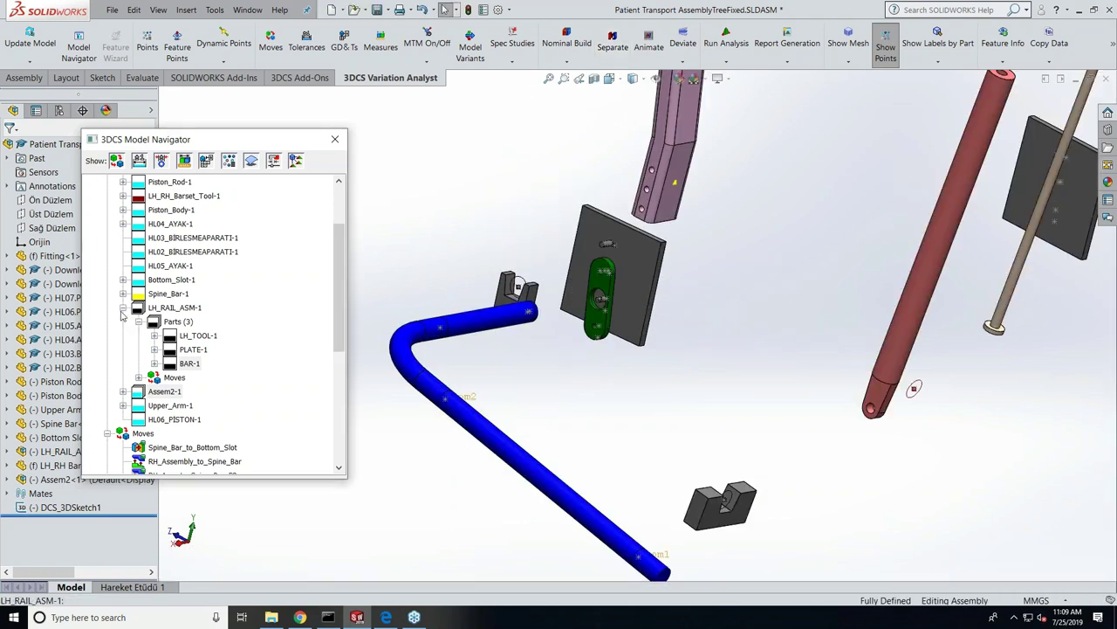
left_click(154, 350)
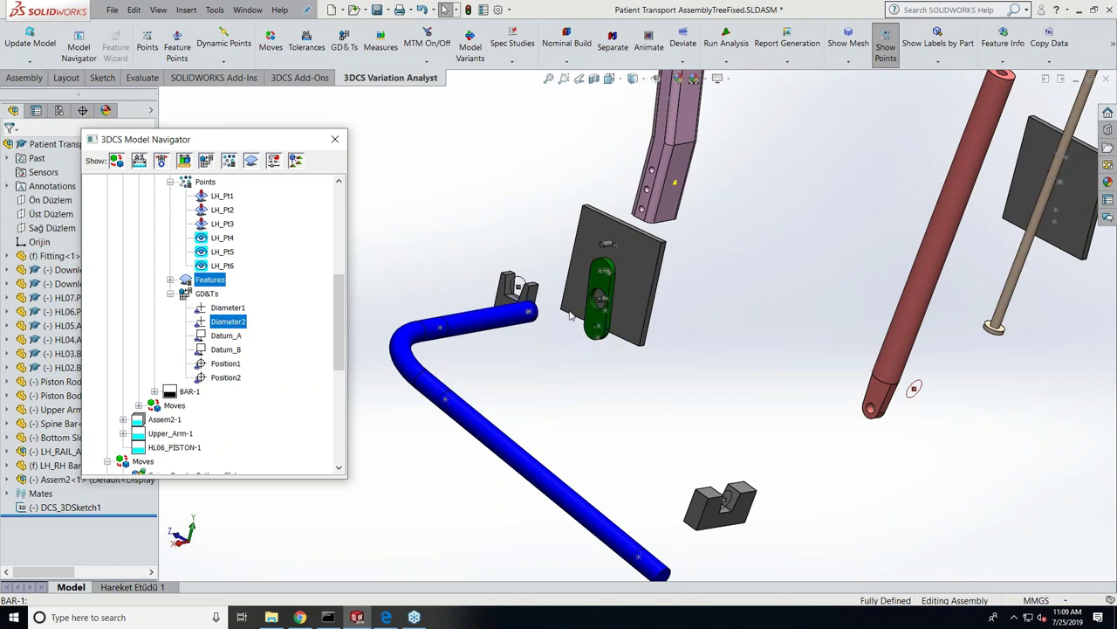
scroll(617, 292, "down", 5)
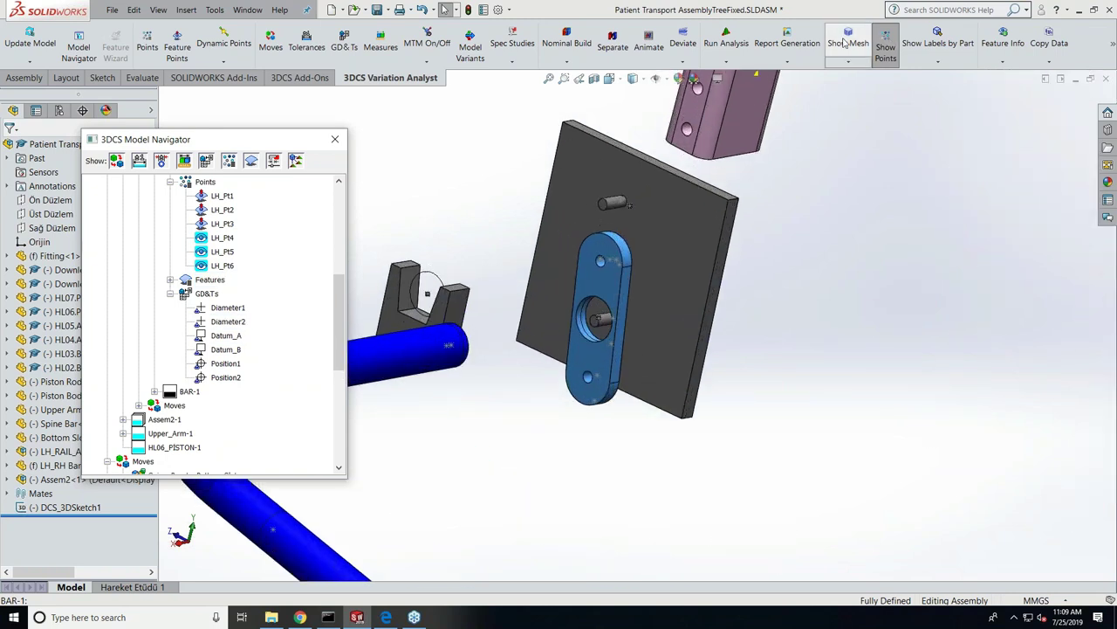
Let the deviation runs play on PLATE-1 while zooming in, then close it at Run 115.
scroll(635, 313, "down", 3)
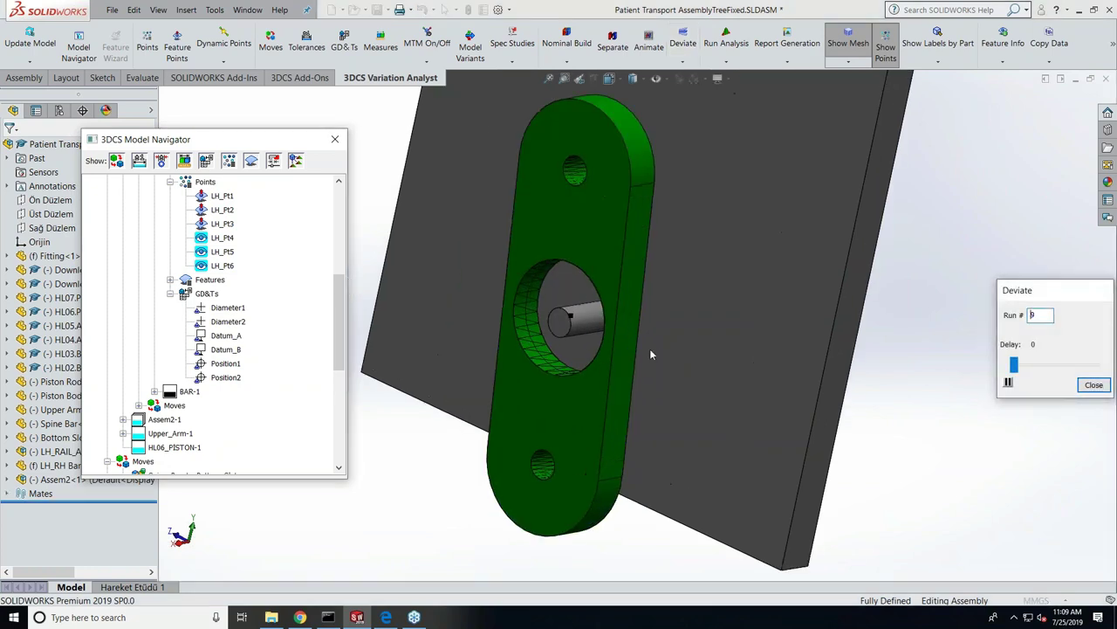
scroll(656, 352, "down", 3)
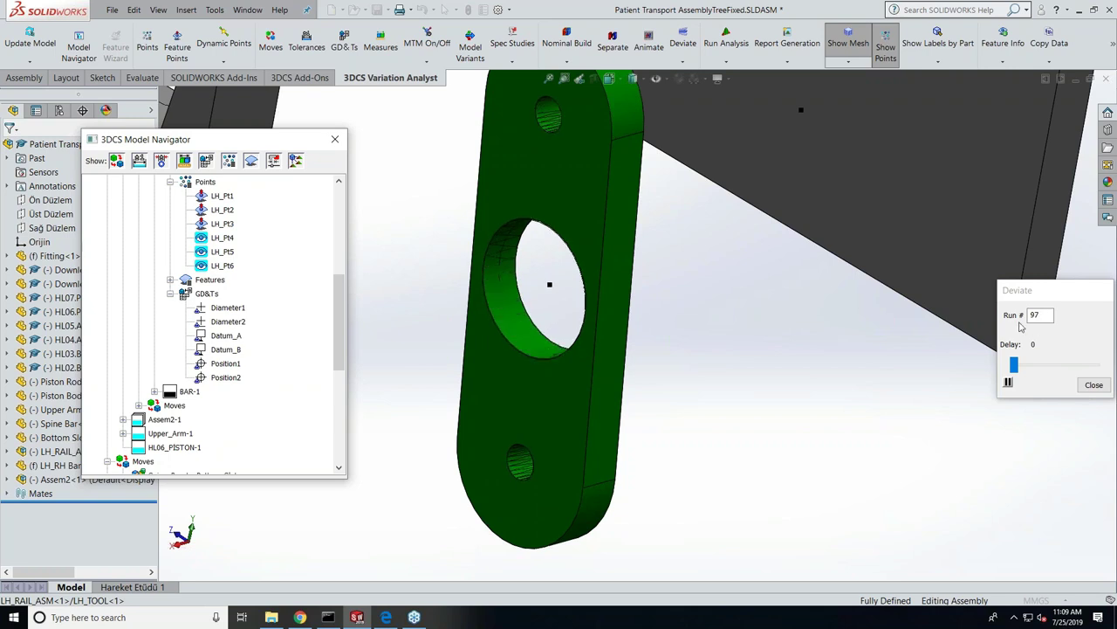
left_click(1094, 385)
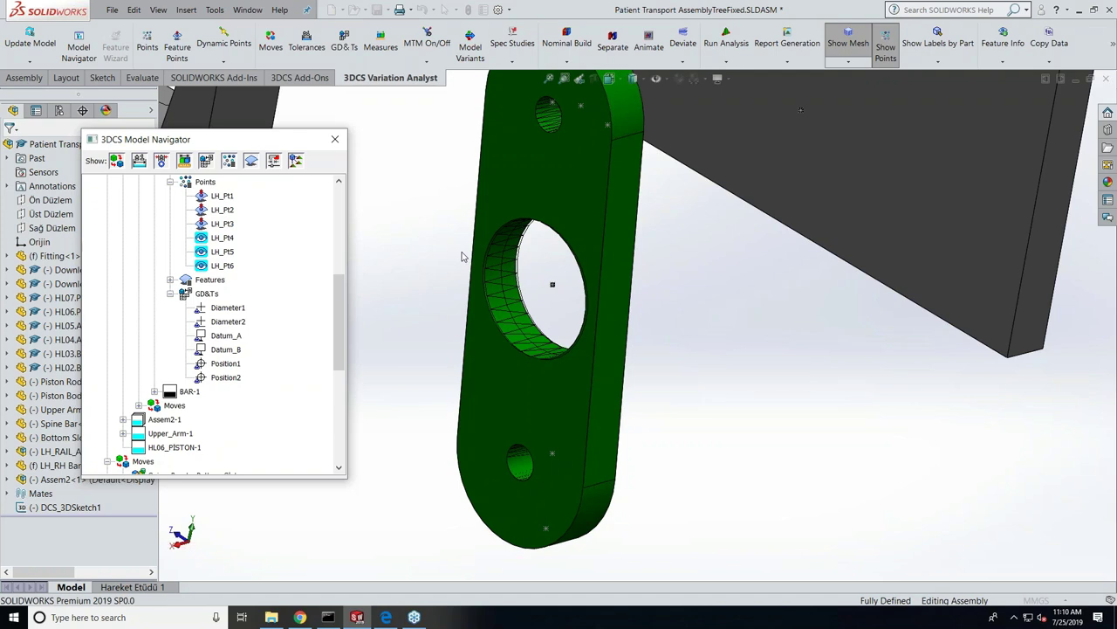
Delete PLATE-1's six GD&Ts and start a new deviation run on the assembly.
left_click(207, 296)
left_click(207, 294)
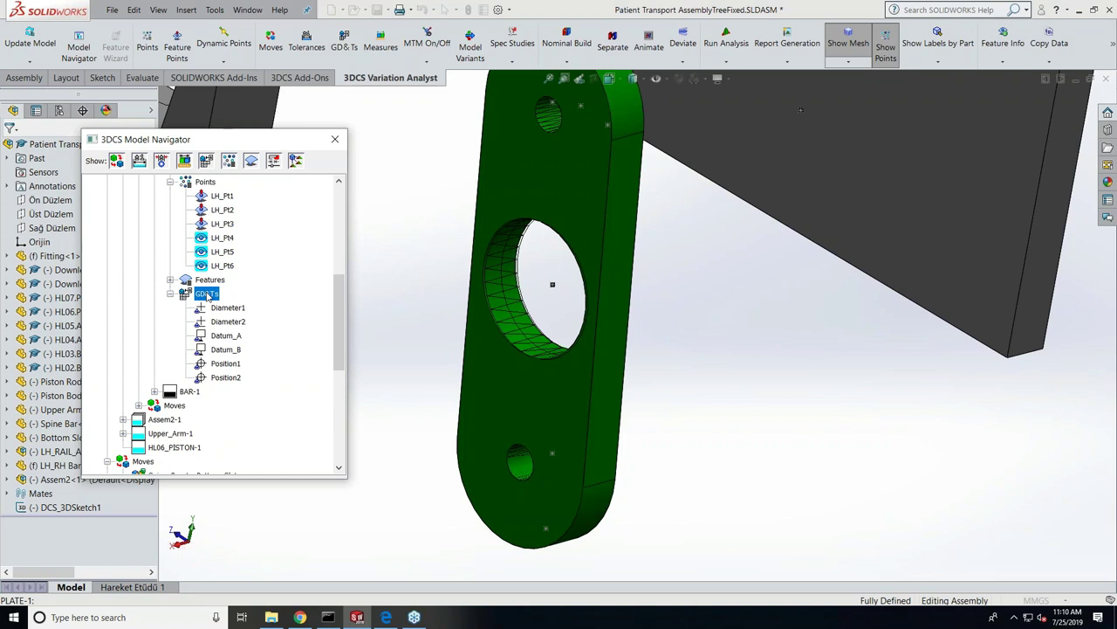
key("Delete")
key("Return")
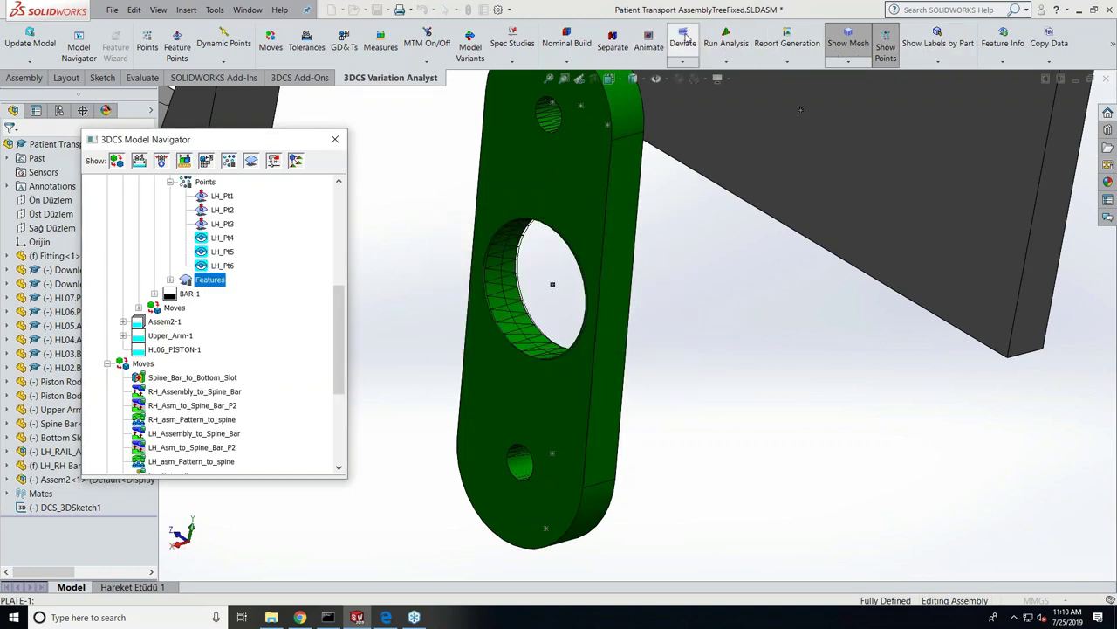
left_click(685, 40)
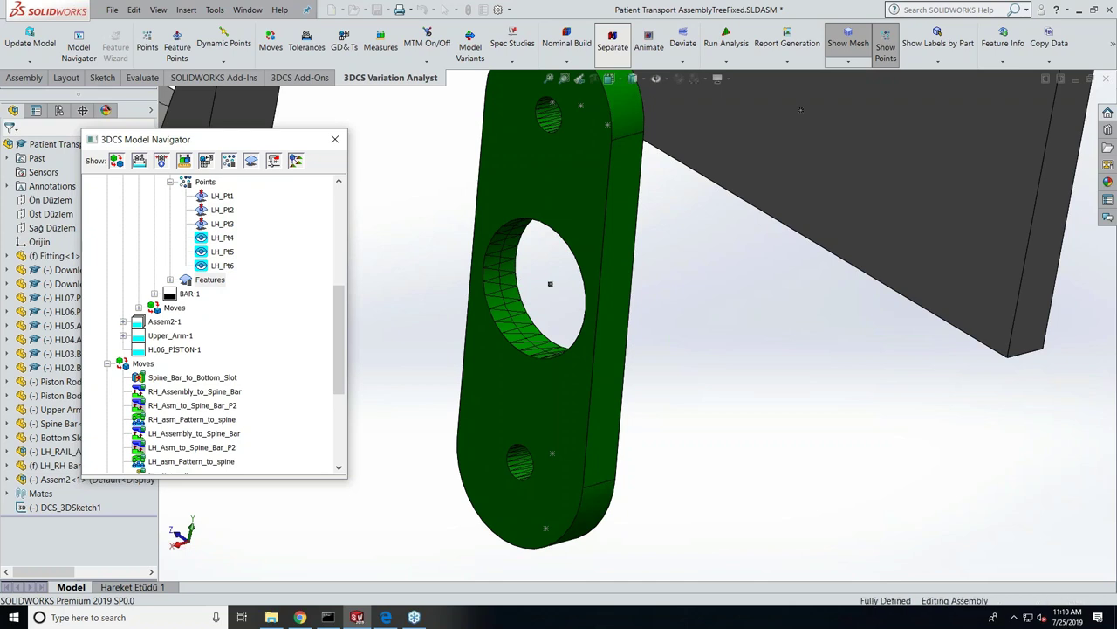
Open the plate part in its own window as PLATE.SLDPRT.
left_click(518, 180)
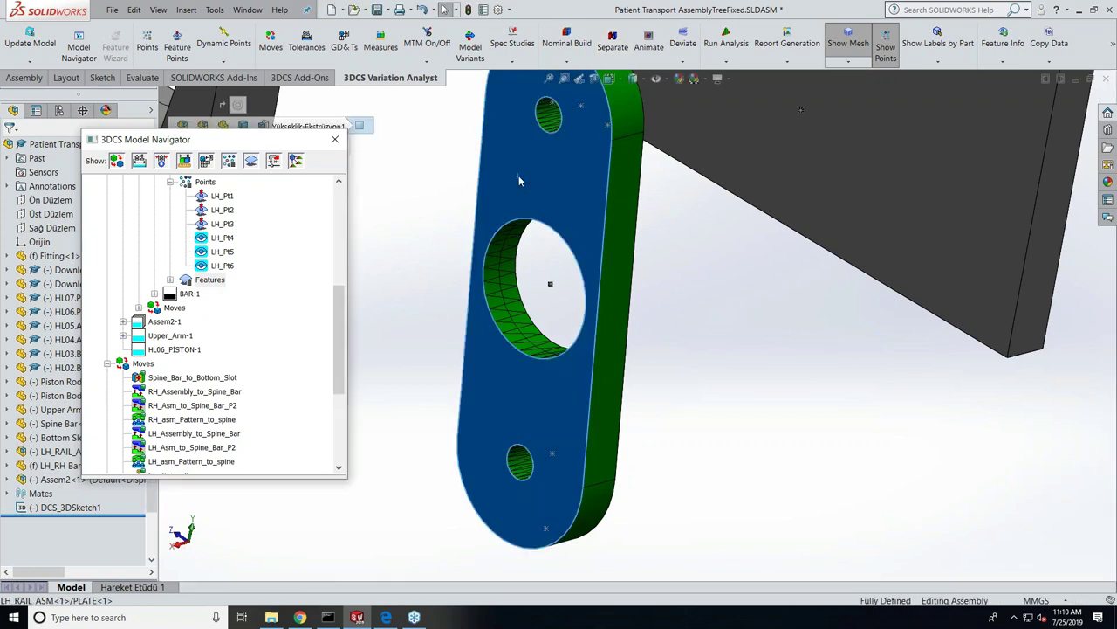
right_click(518, 181)
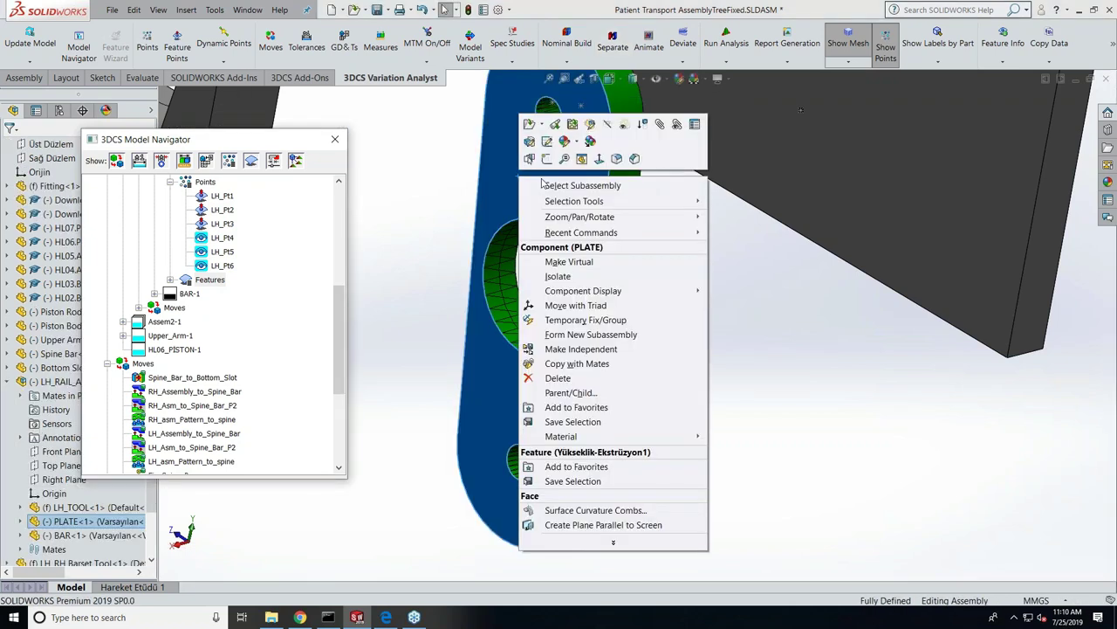
left_click(541, 126)
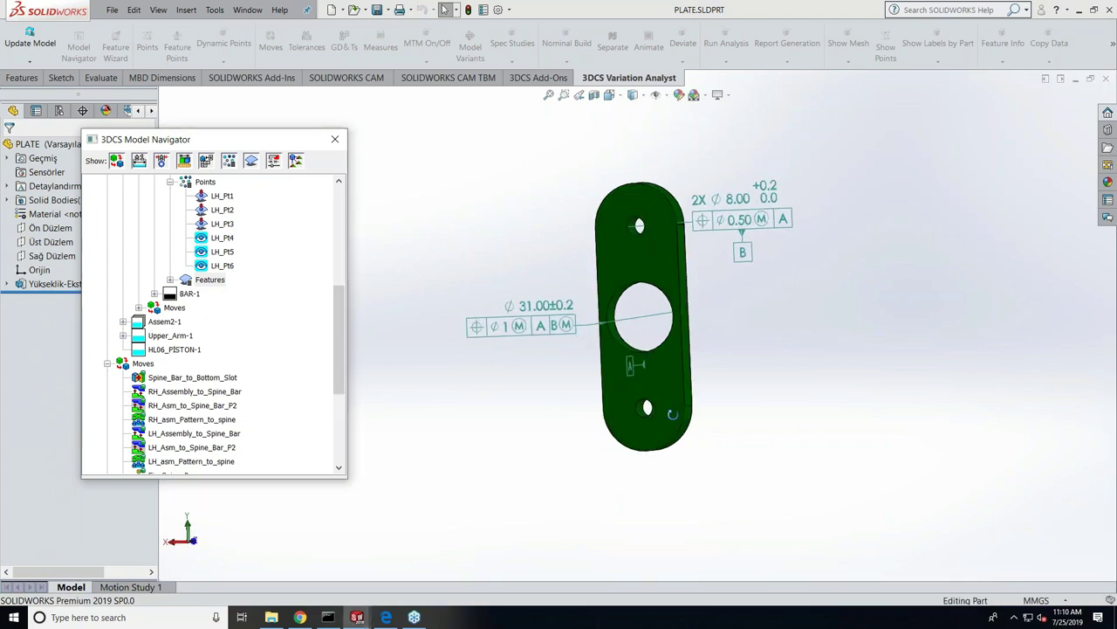
Rotate the plate to inspect its Ø31.00±0.2 and 2X Ø8.00 position tolerances, then list open documents.
mouse_move(672, 414)
middle_mouse_down()
mouse_move(671, 439)
mouse_move(686, 401)
mouse_move(710, 442)
mouse_move(709, 427)
middle_mouse_up()
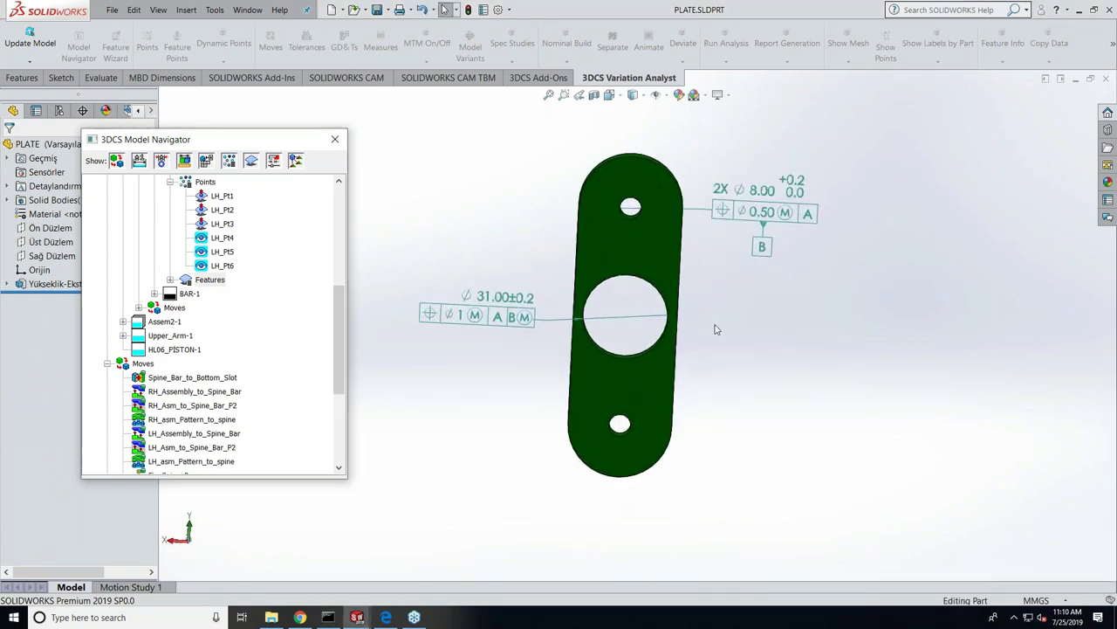
middle_click_drag(716, 329, 734, 367)
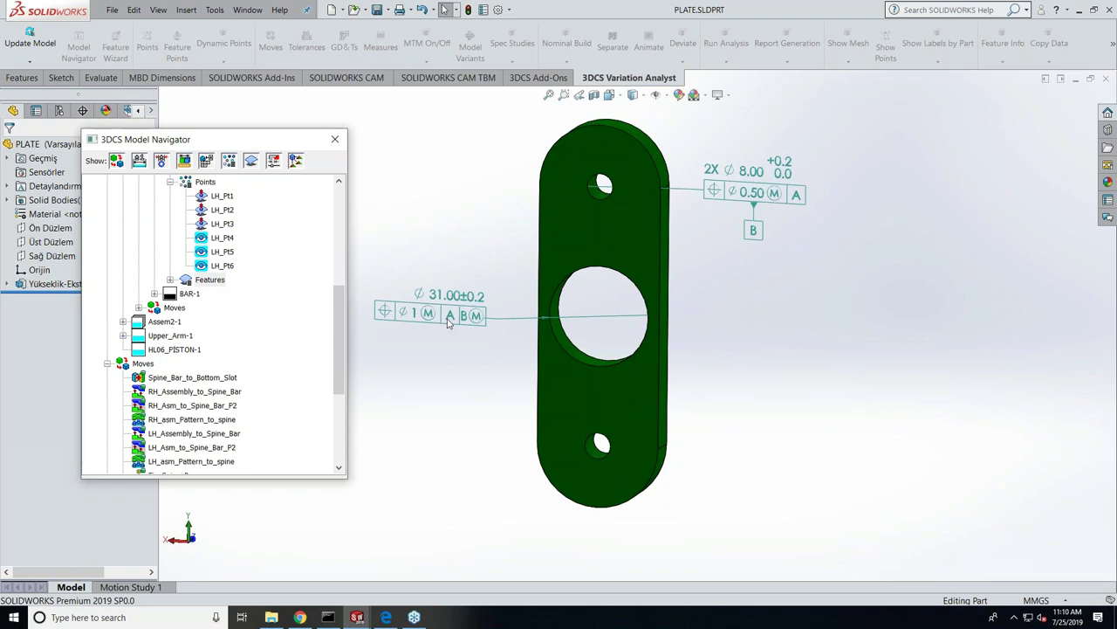
left_click(162, 78)
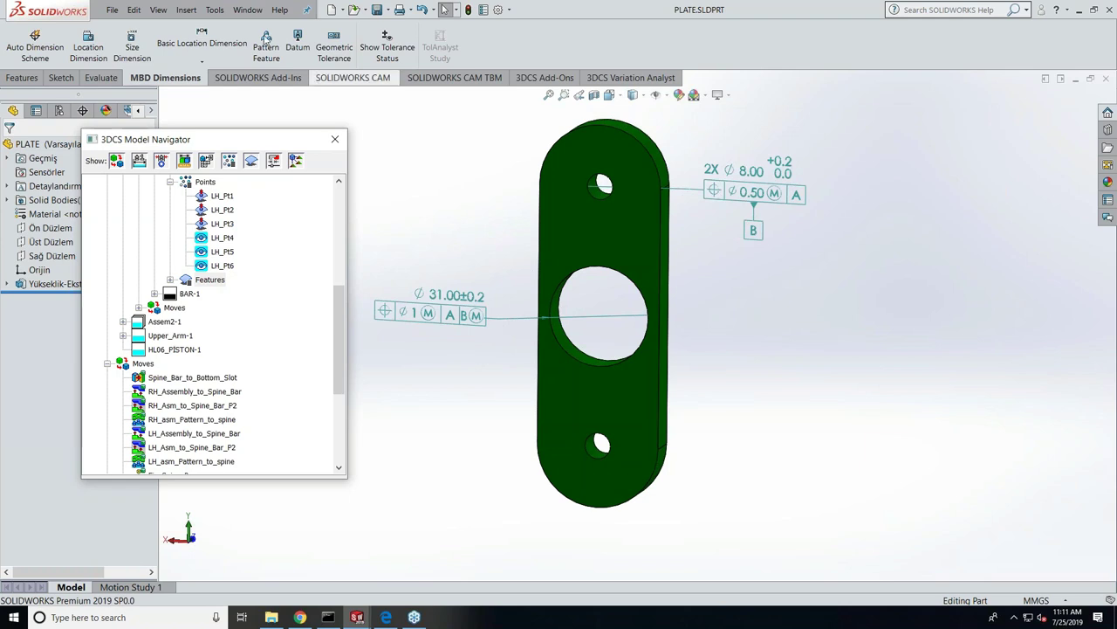
left_click(247, 9)
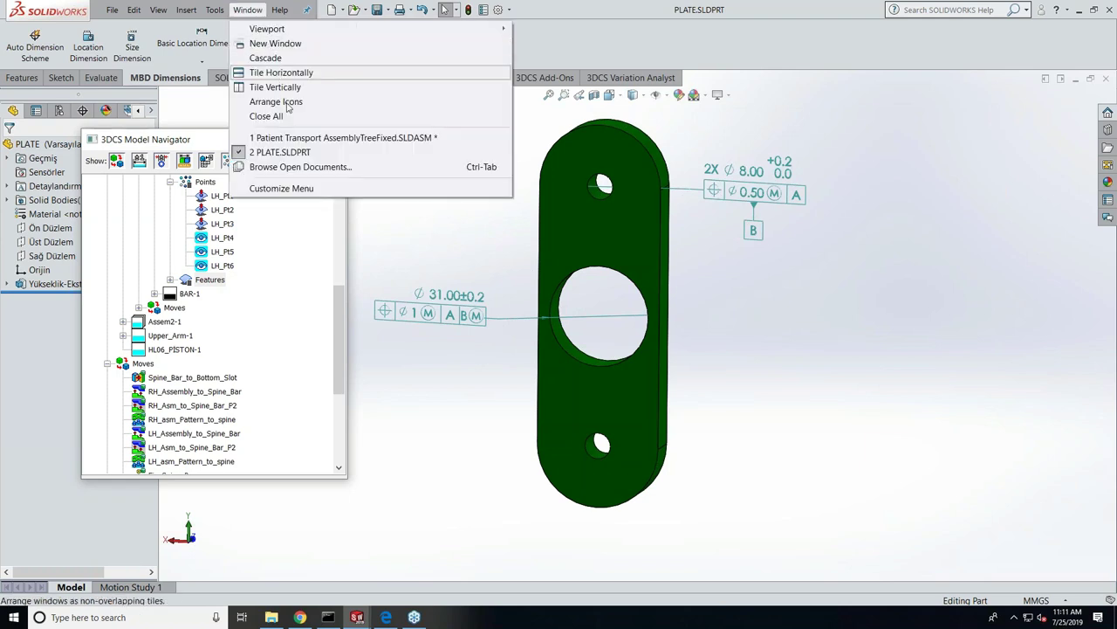
Switch back to the patient transport assembly and run Update GD&T on the green plate, extracting 6 callouts.
left_click(288, 137)
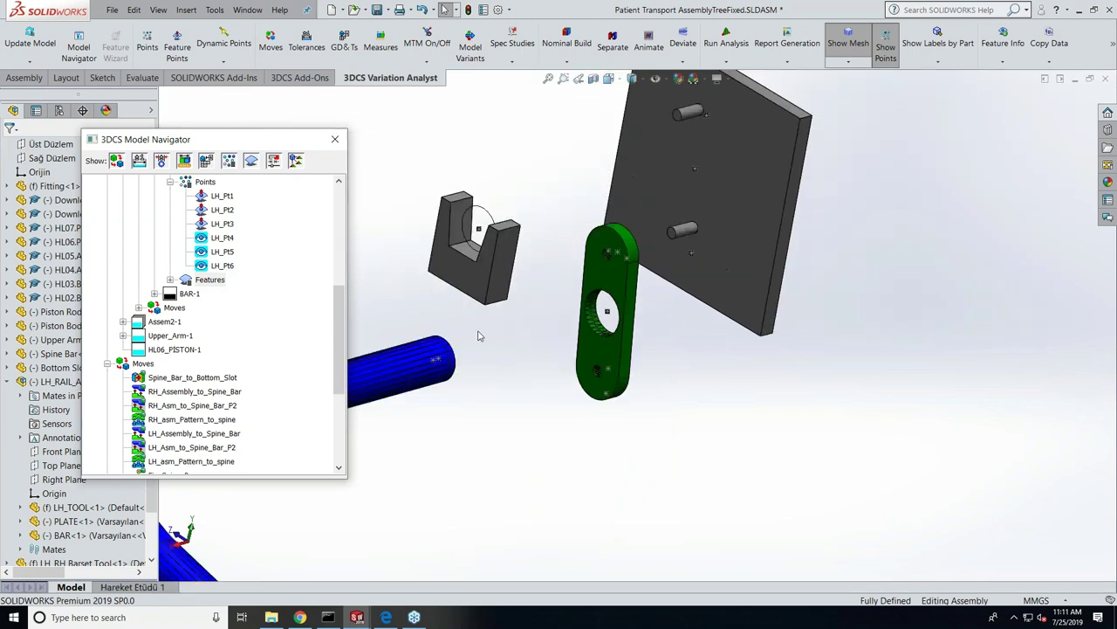
left_click(31, 63)
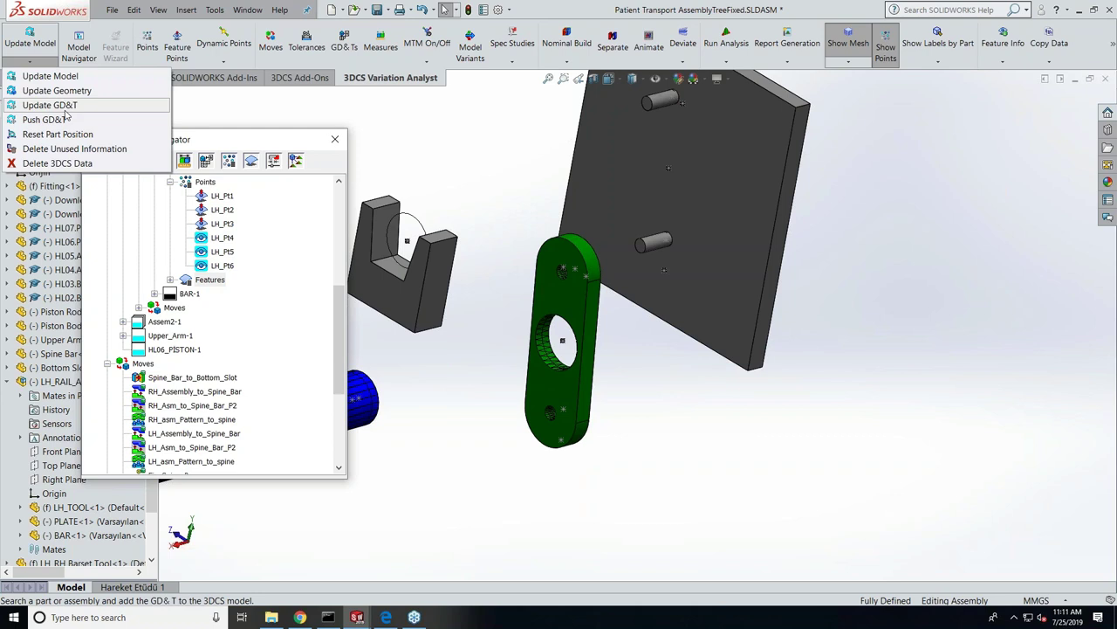
left_click(49, 104)
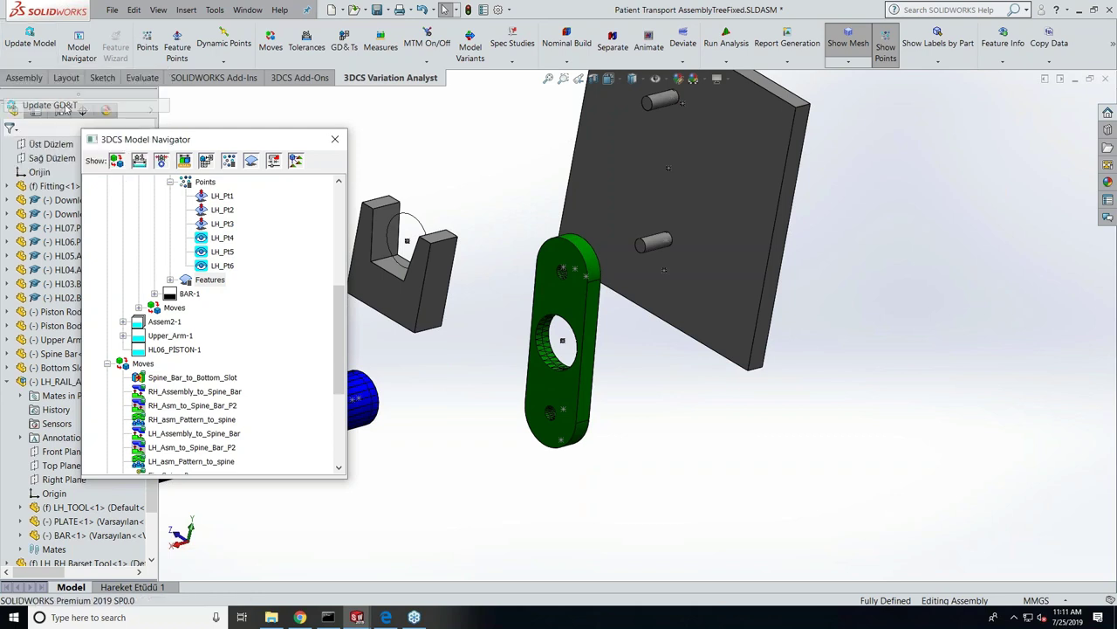
left_click(554, 399)
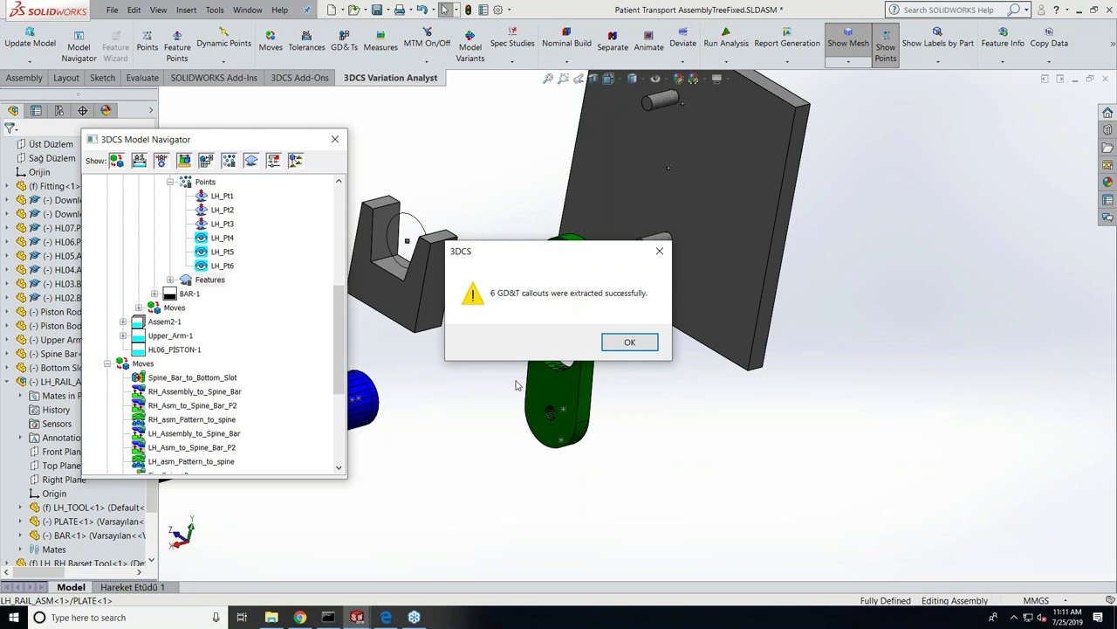
scroll(58, 172, "up", 3)
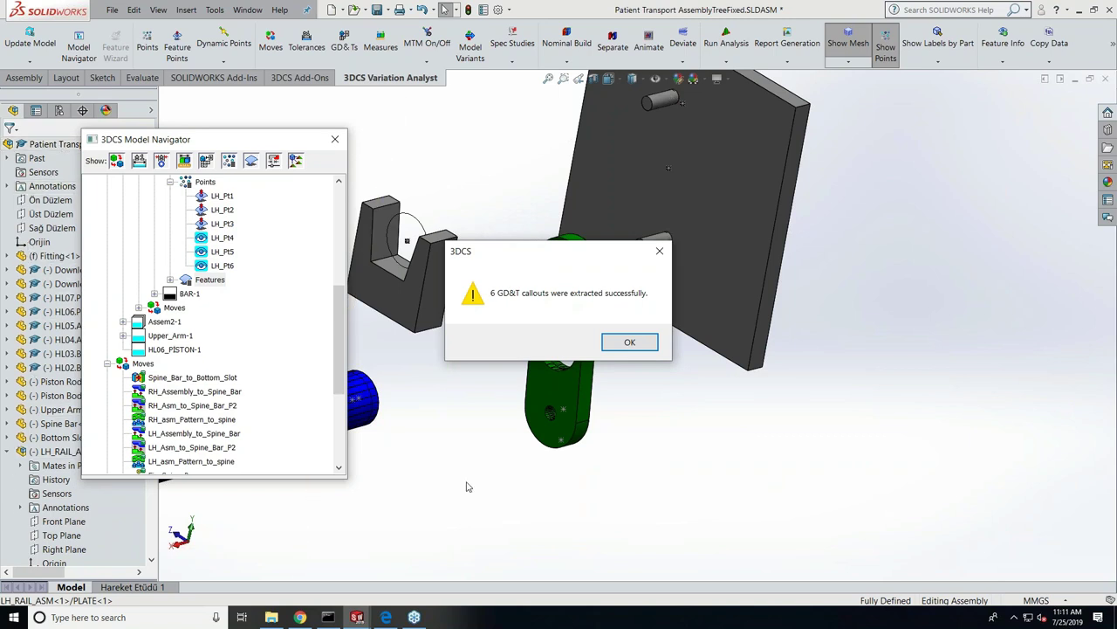
Dismiss the extraction message and check PLATE-1 lists Diameter1, Diameter2, Datum_A, Datum_B, Position1, Position2.
left_click(622, 344)
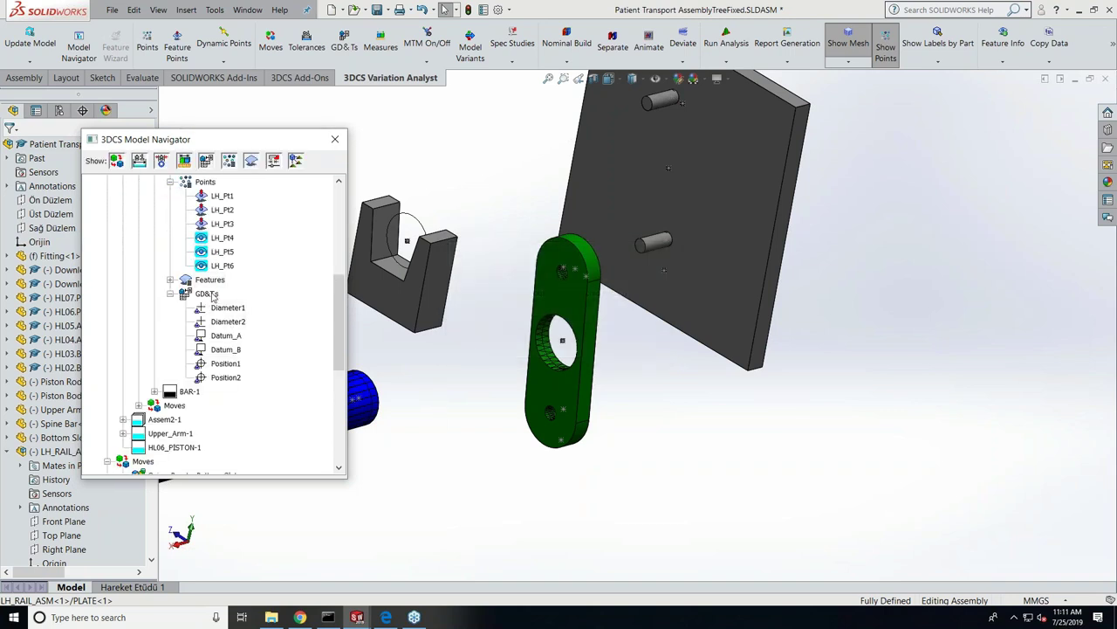
scroll(214, 378, "up", 4)
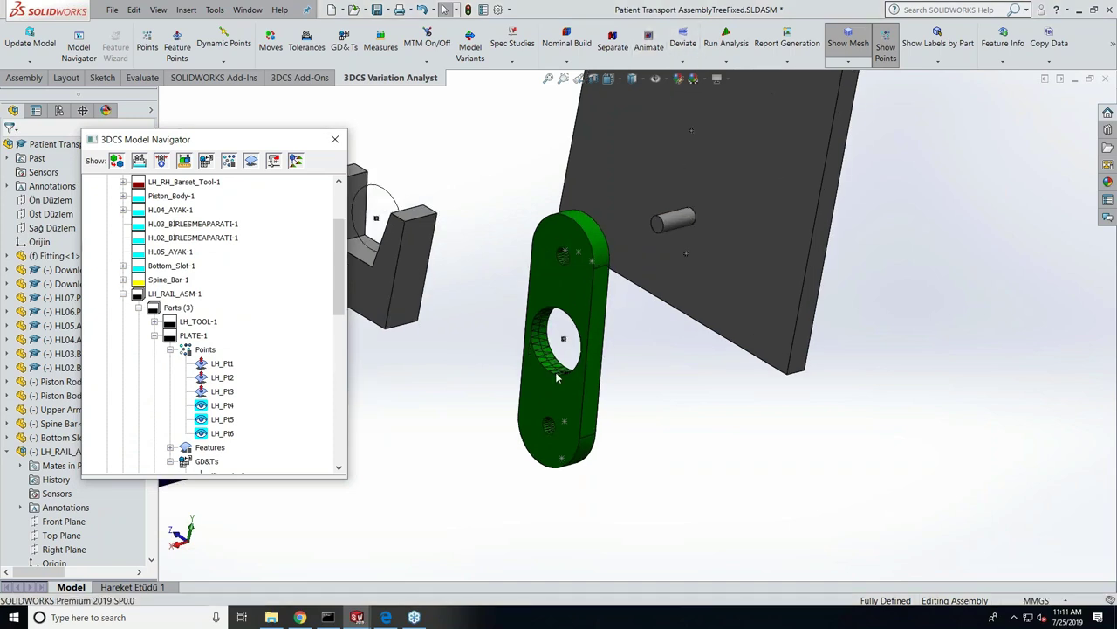
scroll(563, 365, "down", 5)
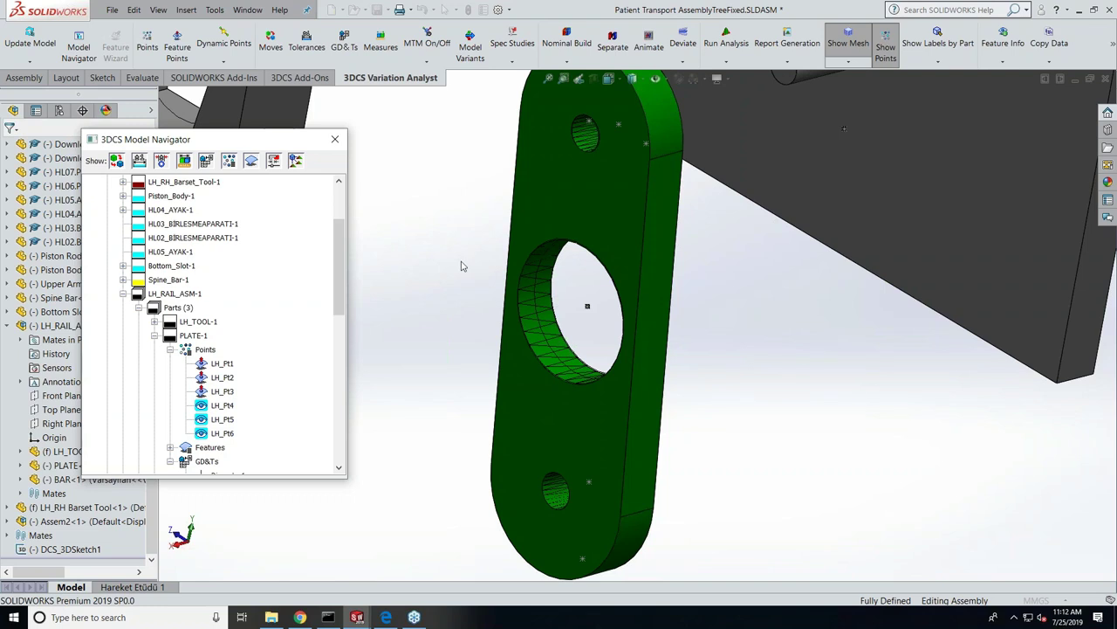
scroll(463, 266, "up", 5)
scroll(452, 304, "up", 5)
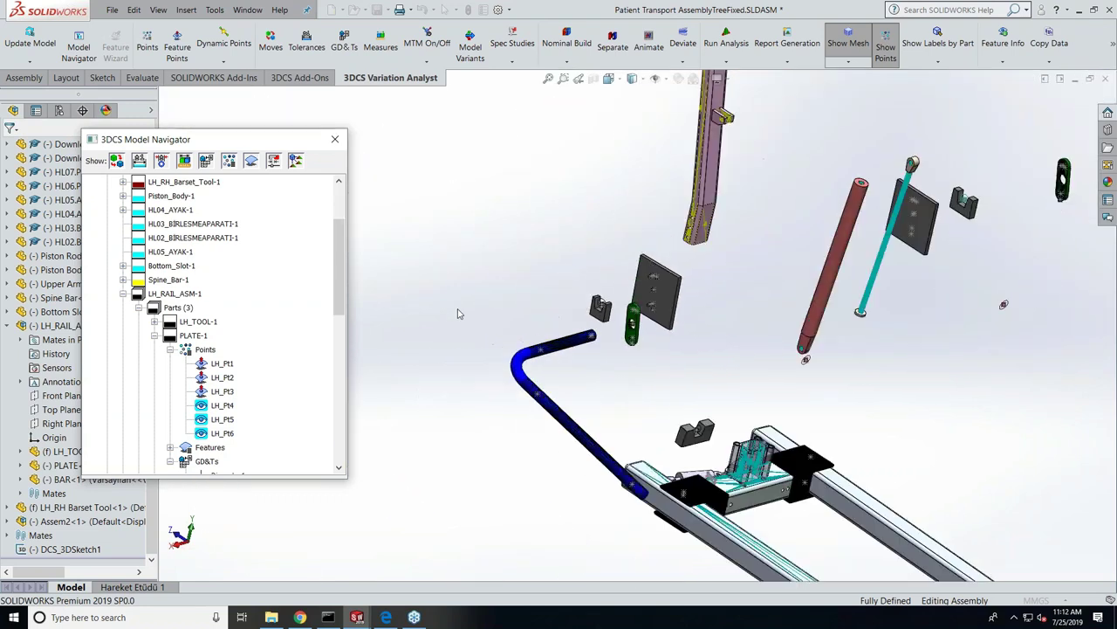
scroll(253, 384, "down", 6)
scroll(253, 384, "down", 5)
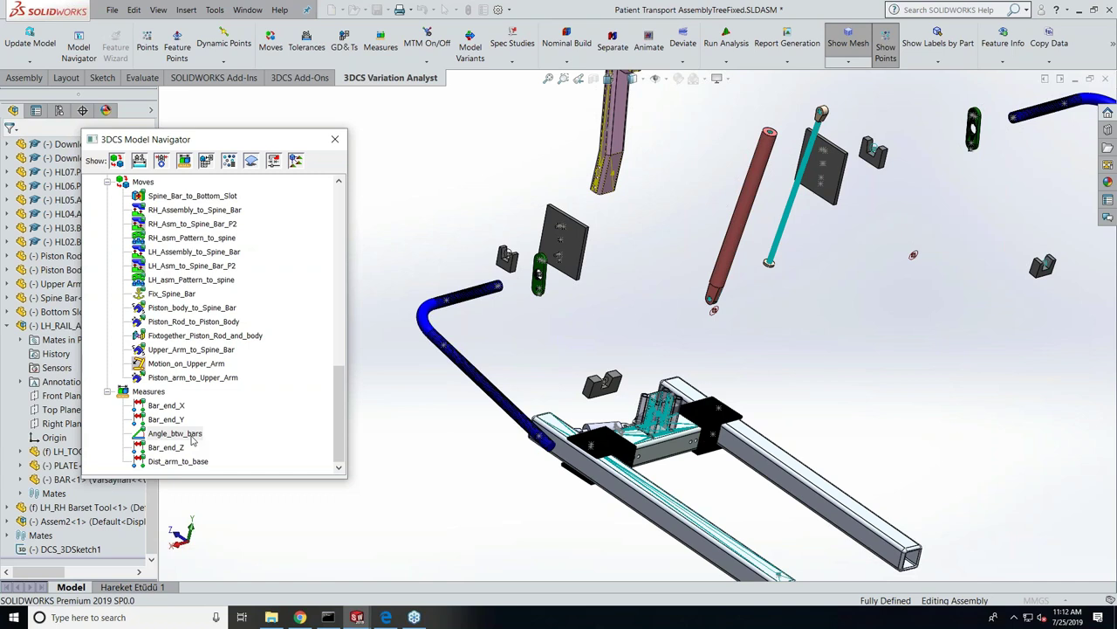
Open Position1 (Ø0.5 to A on CadSurf2, CadSurf3) for editing and view its tolerance symbol list.
scroll(227, 384, "up", 10)
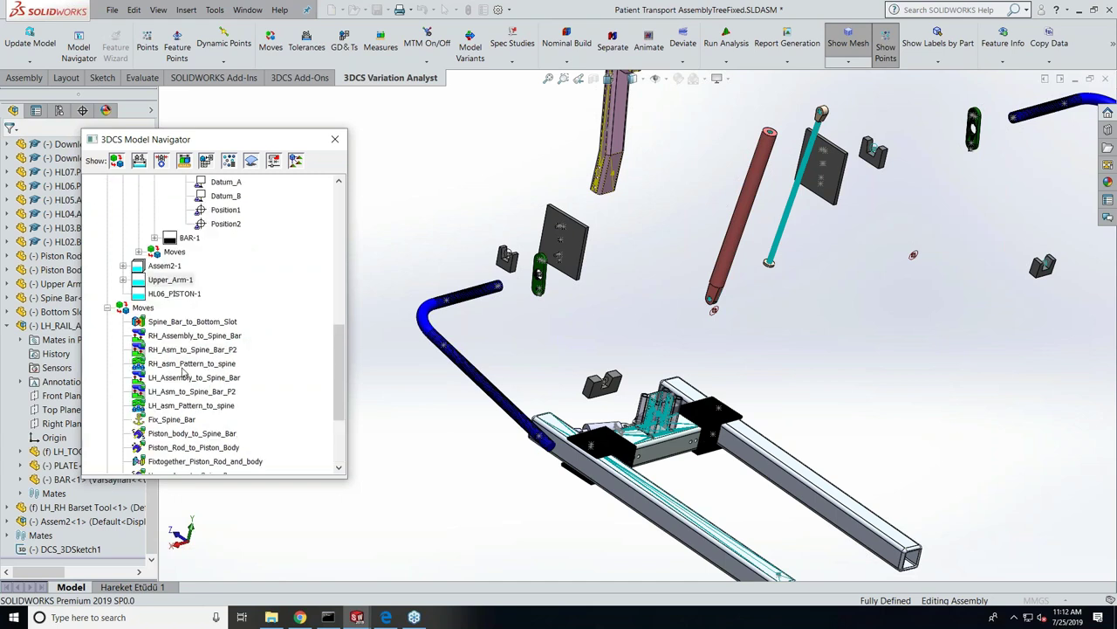
left_click(226, 379)
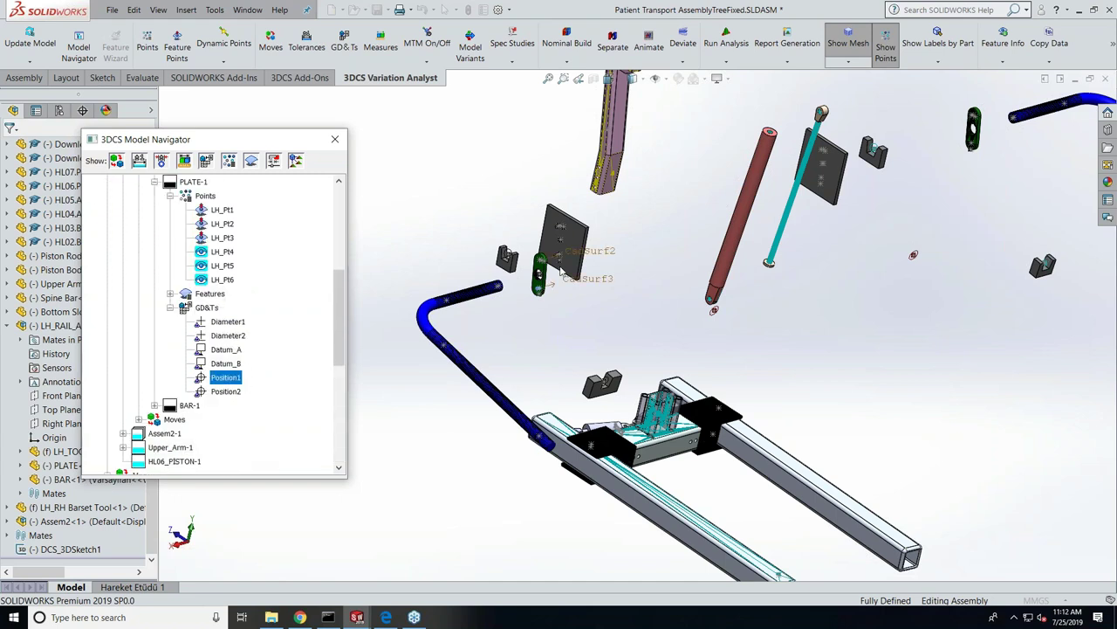
scroll(560, 272, "down", 5)
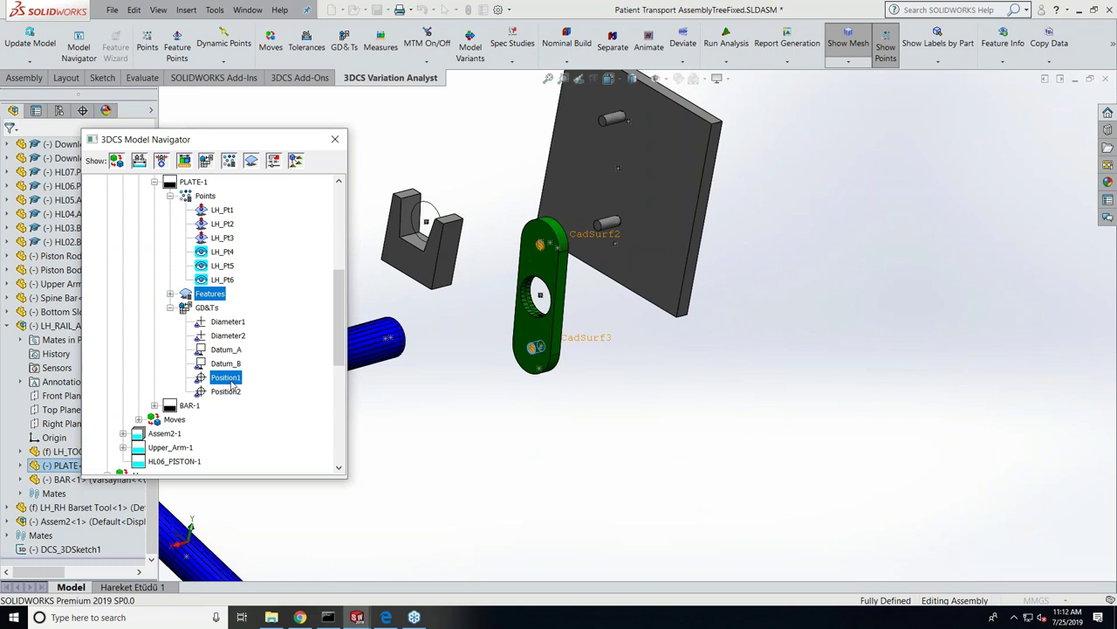
key("Escape")
double_click(228, 381)
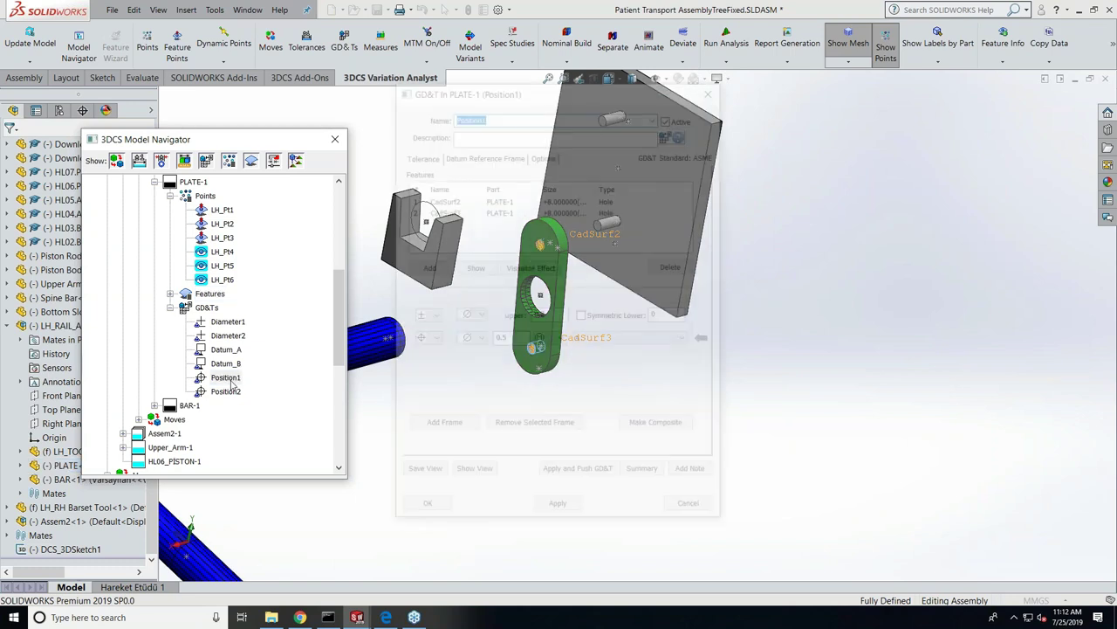
left_click_drag(529, 101, 799, 118)
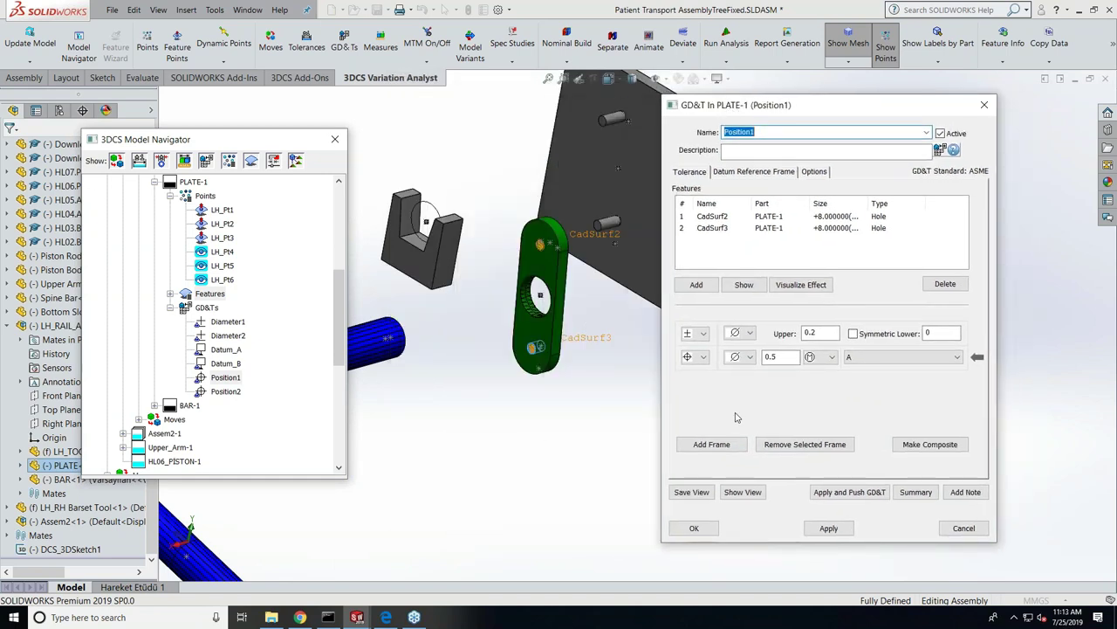
left_click(705, 359)
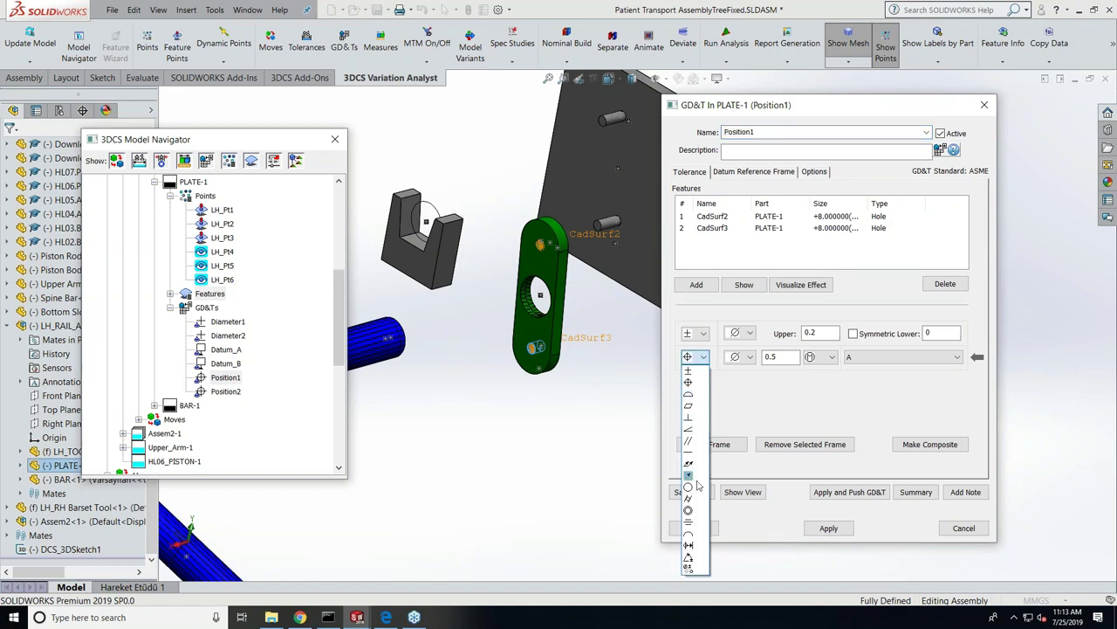